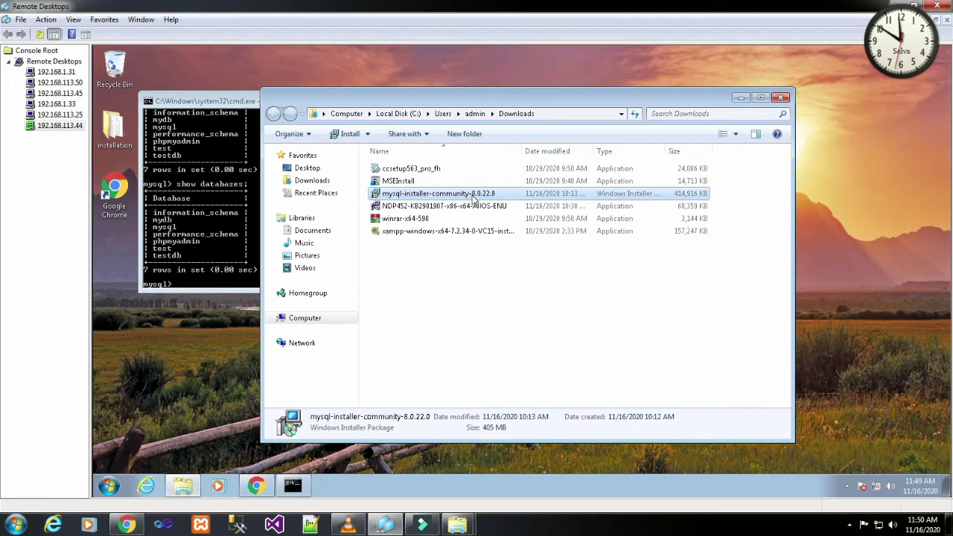
Run the mysql-installer-community-8.0.22.0 package from Downloads and allow it to make changes to the computer
{"action": "double_click", "coordinate": [474, 195]}
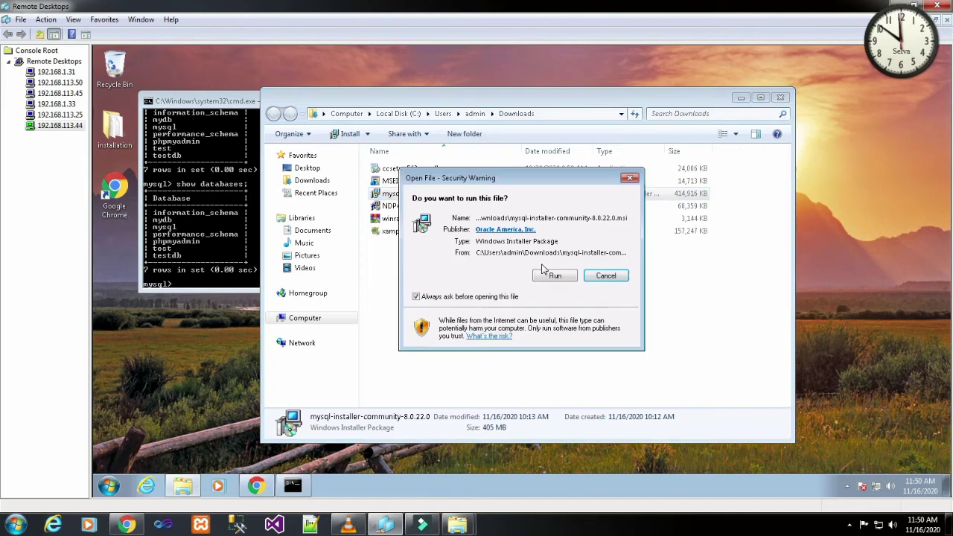
{"action": "left_click", "coordinate": [554, 276]}
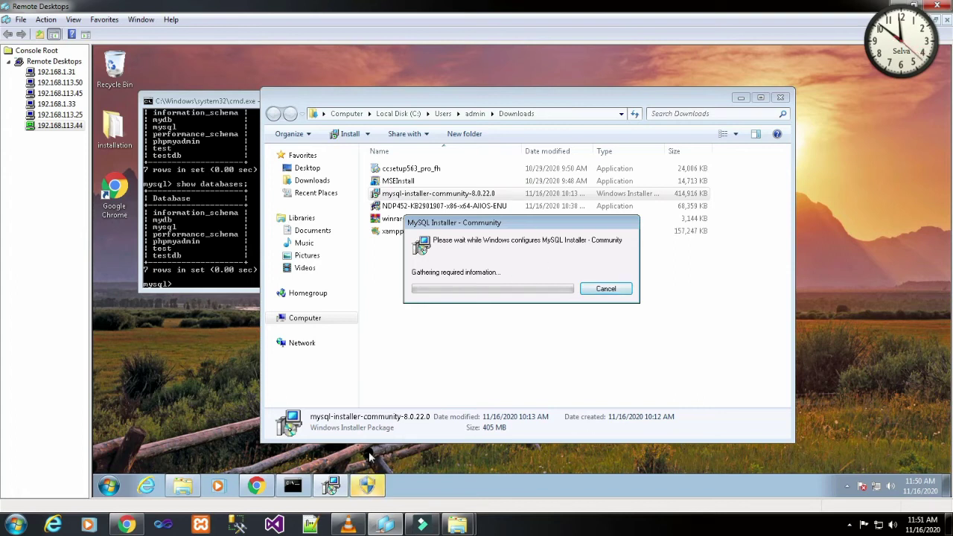
{"action": "left_click", "coordinate": [367, 485]}
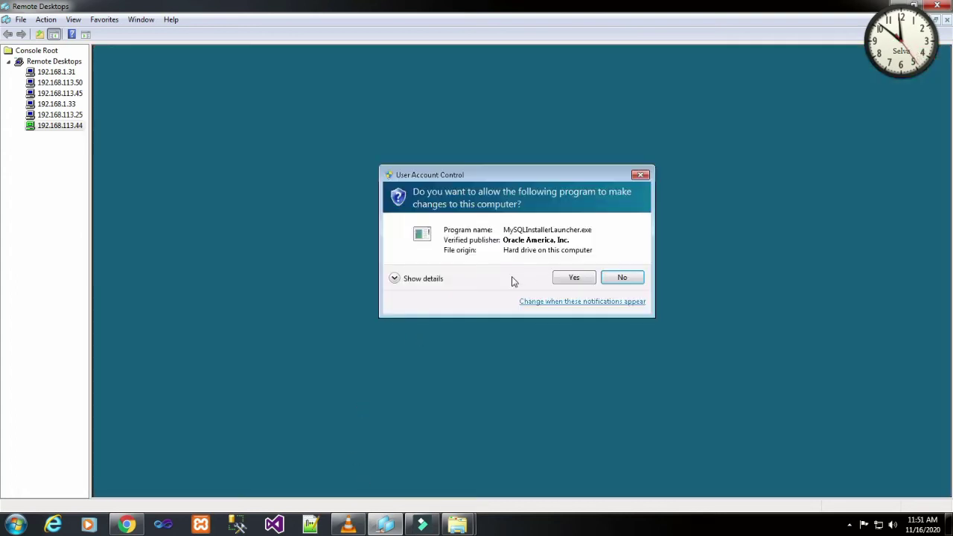
{"action": "left_click", "coordinate": [577, 279]}
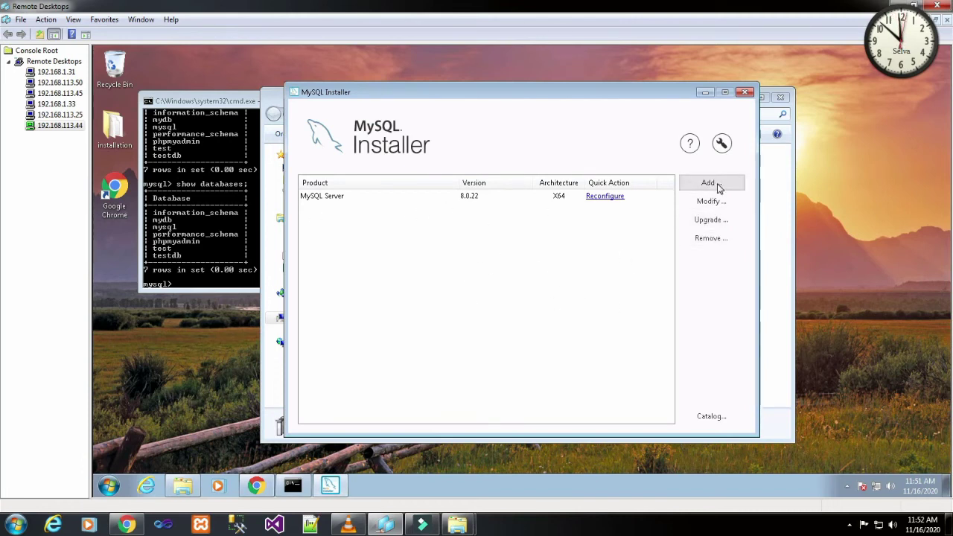
Start adding products in MySQL Installer and queue MySQL Workbench 8.0.22 for installation
{"action": "left_click", "coordinate": [728, 189]}
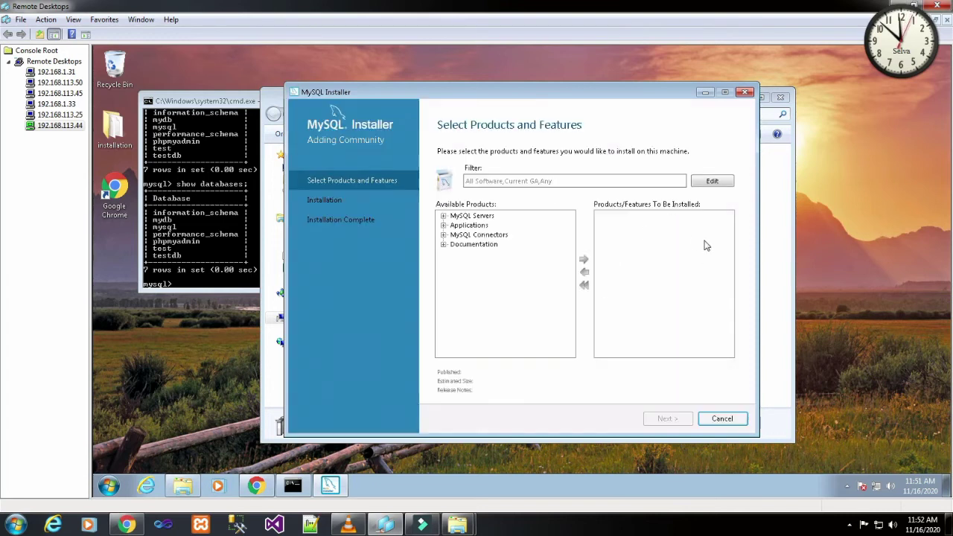
{"action": "left_click", "coordinate": [443, 216]}
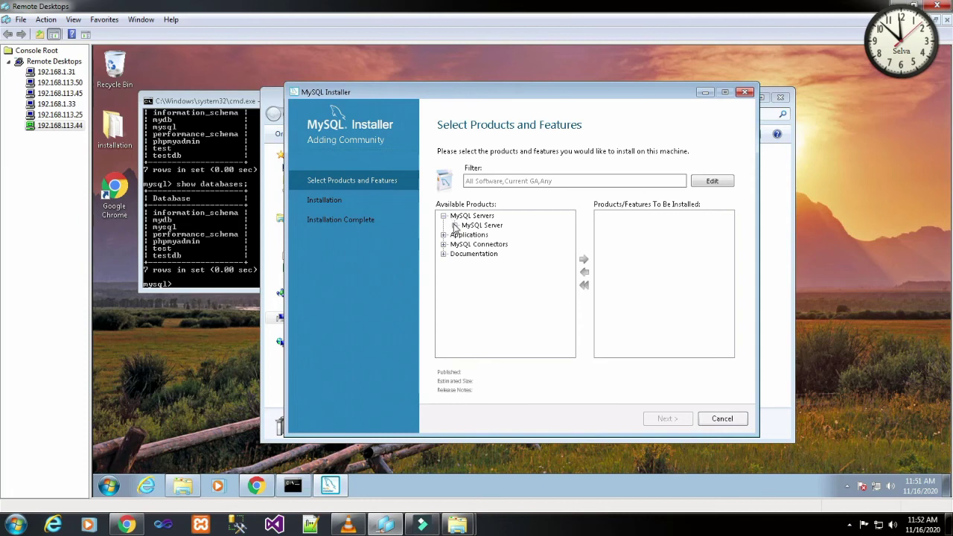
{"action": "left_click", "coordinate": [455, 225]}
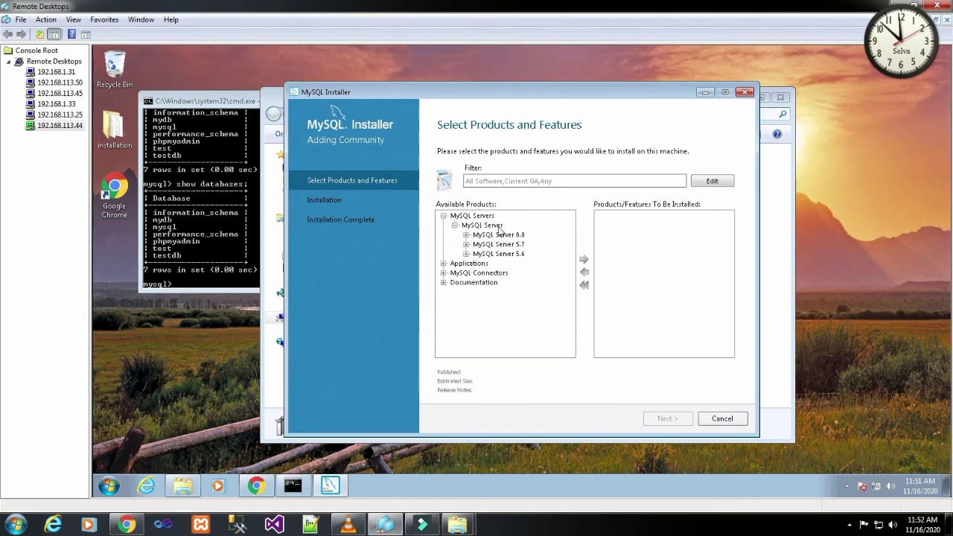
{"action": "left_click", "coordinate": [443, 264]}
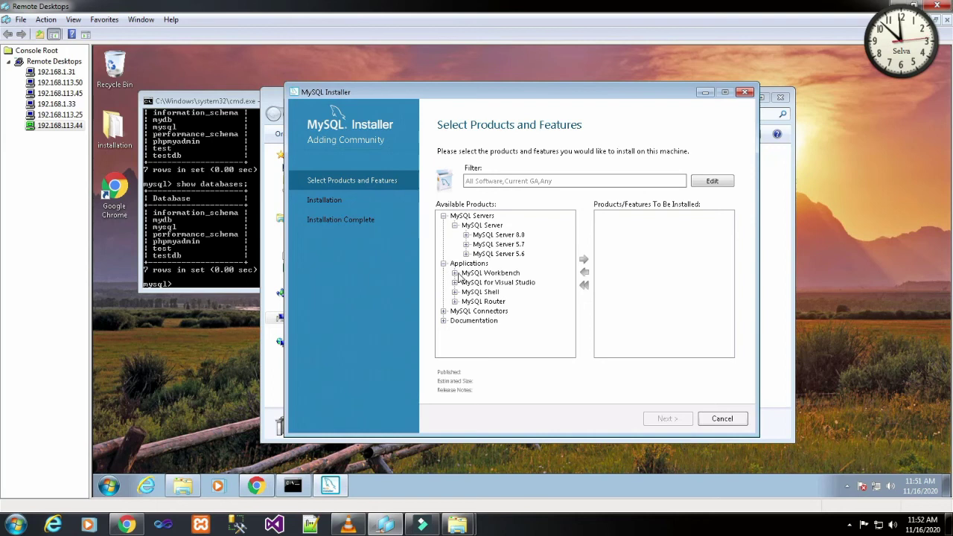
{"action": "left_click", "coordinate": [455, 272]}
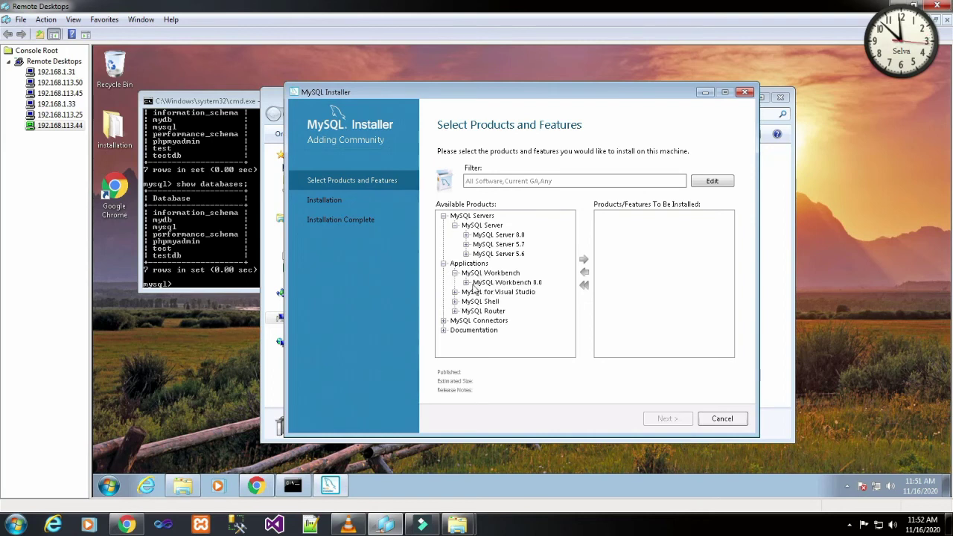
{"action": "left_click", "coordinate": [466, 283]}
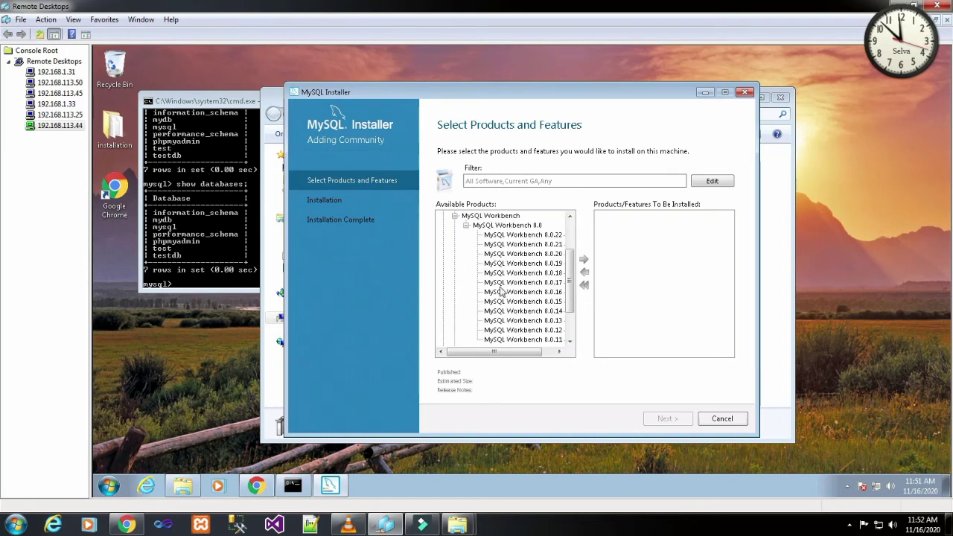
{"action": "left_click", "coordinate": [523, 235]}
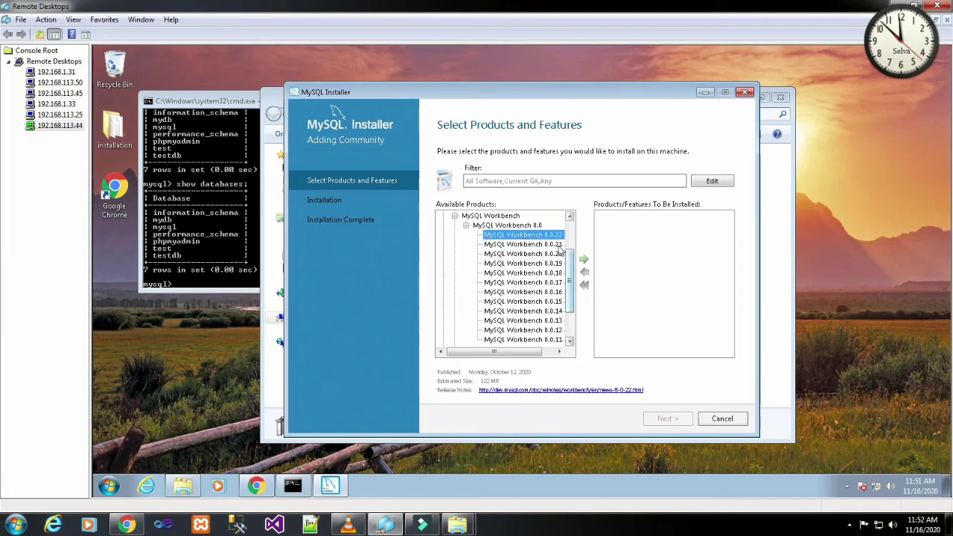
{"action": "left_click", "coordinate": [583, 259]}
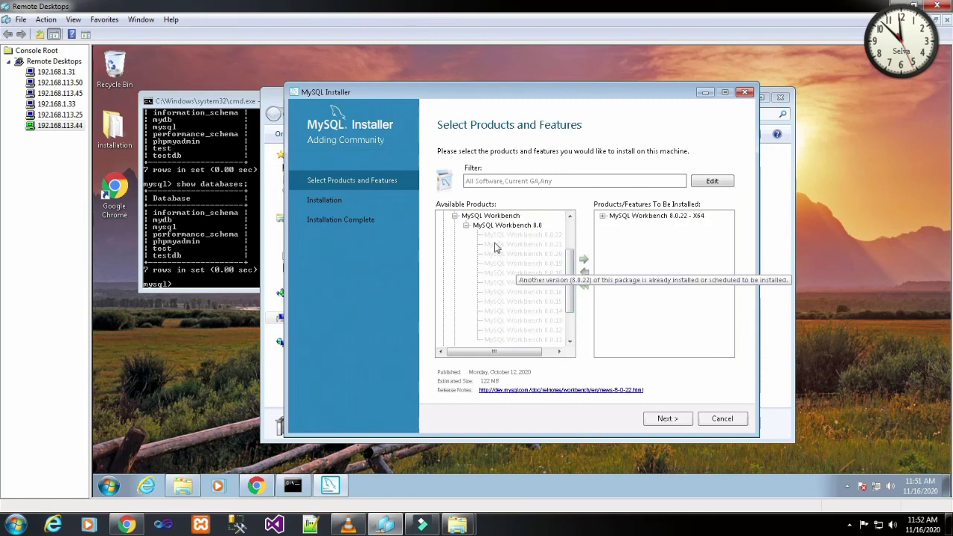
{"action": "left_click", "coordinate": [465, 225]}
{"action": "left_click", "coordinate": [454, 216]}
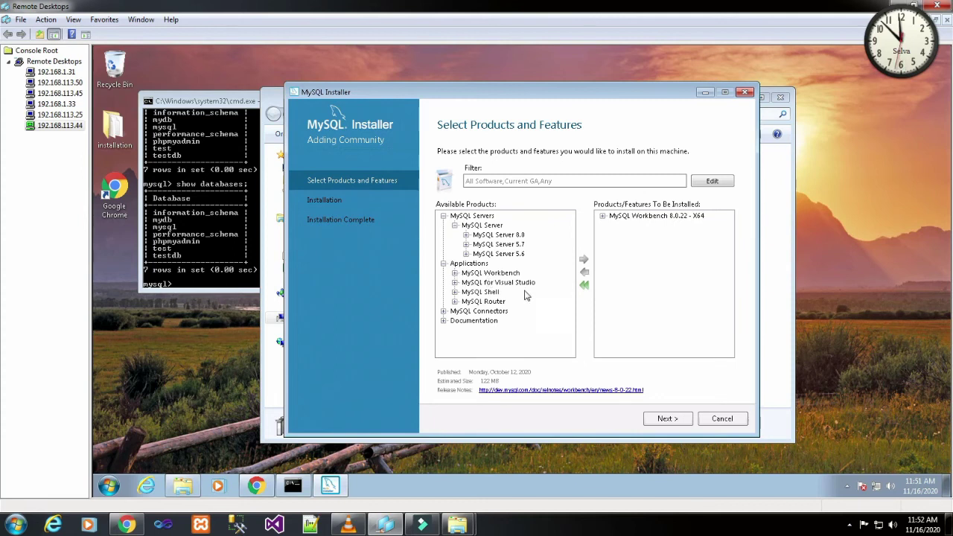
Install the queued MySQL Workbench 8.0.22 and finish the setup, keeping the option to start Workbench enabled
{"action": "left_click", "coordinate": [444, 310]}
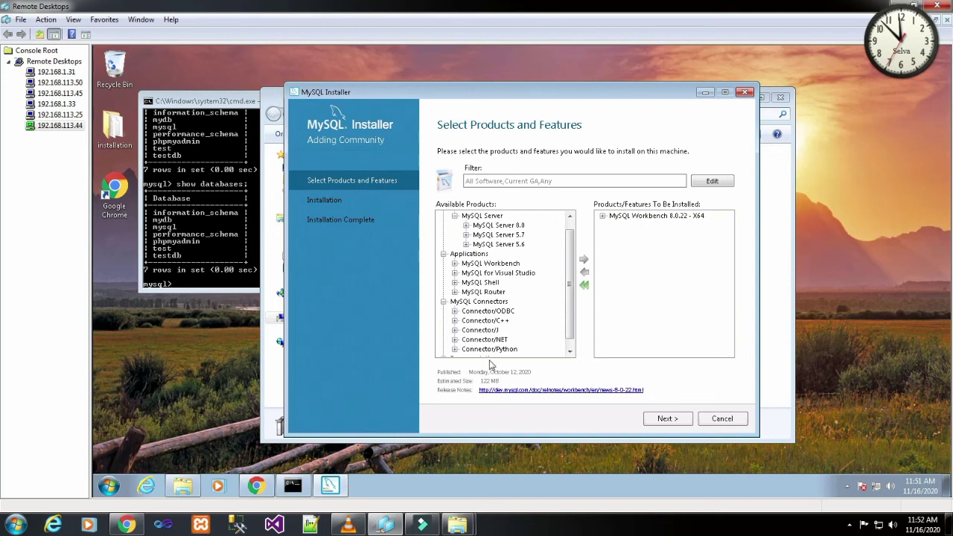
{"action": "left_click", "coordinate": [444, 301]}
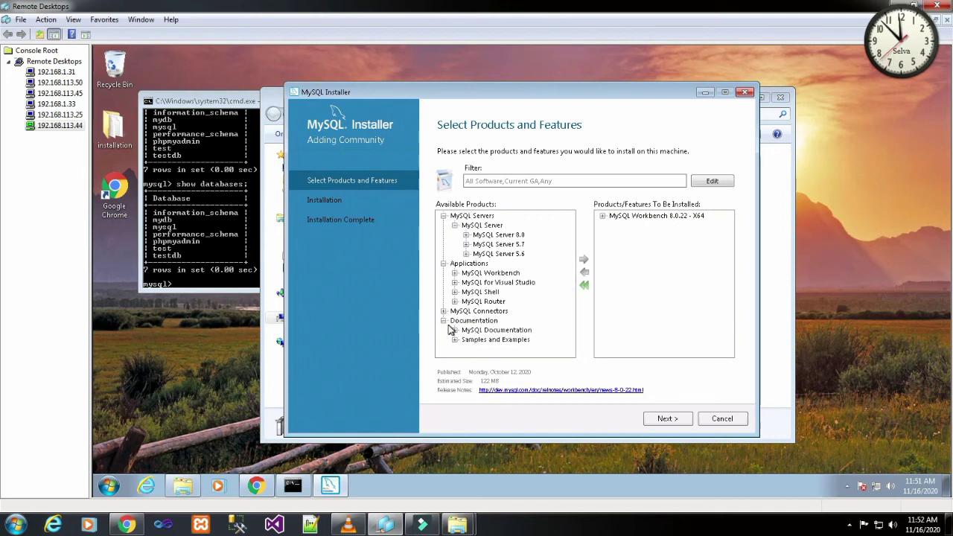
{"action": "left_click", "coordinate": [444, 321]}
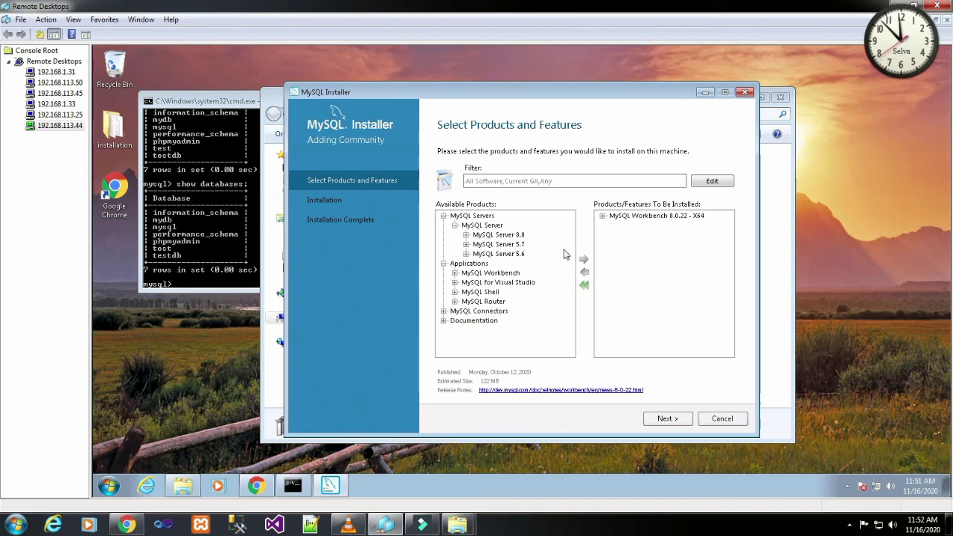
{"action": "left_click", "coordinate": [643, 217]}
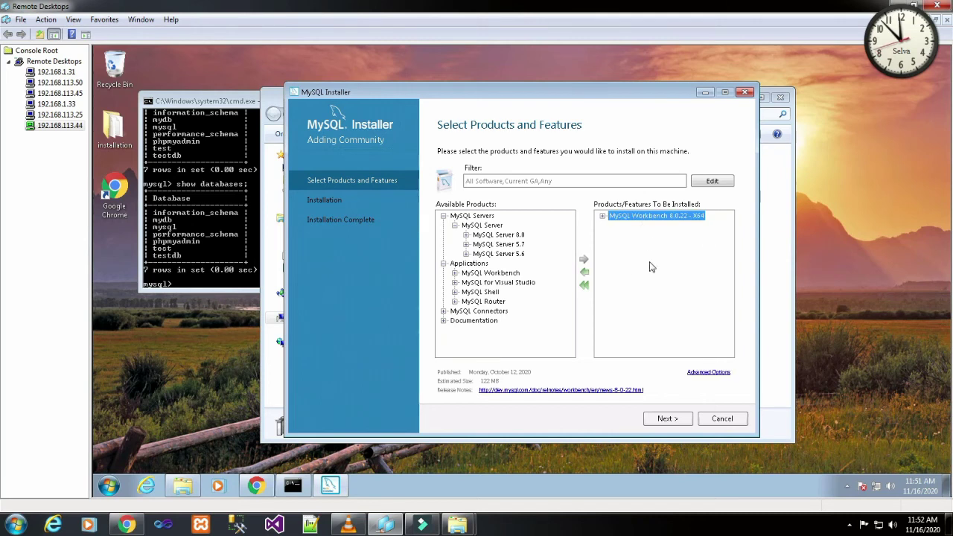
{"action": "left_click", "coordinate": [677, 419]}
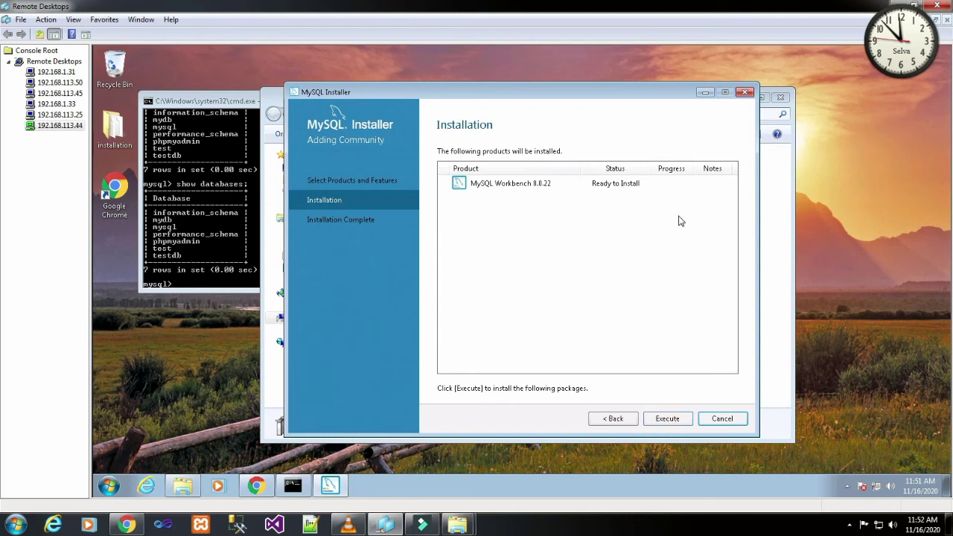
{"action": "left_click", "coordinate": [667, 419]}
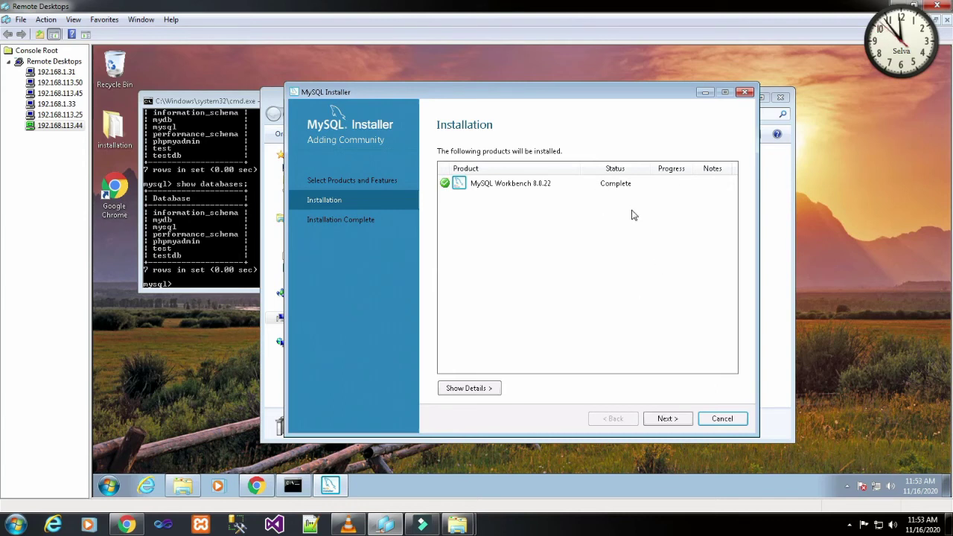
{"action": "left_click", "coordinate": [662, 419]}
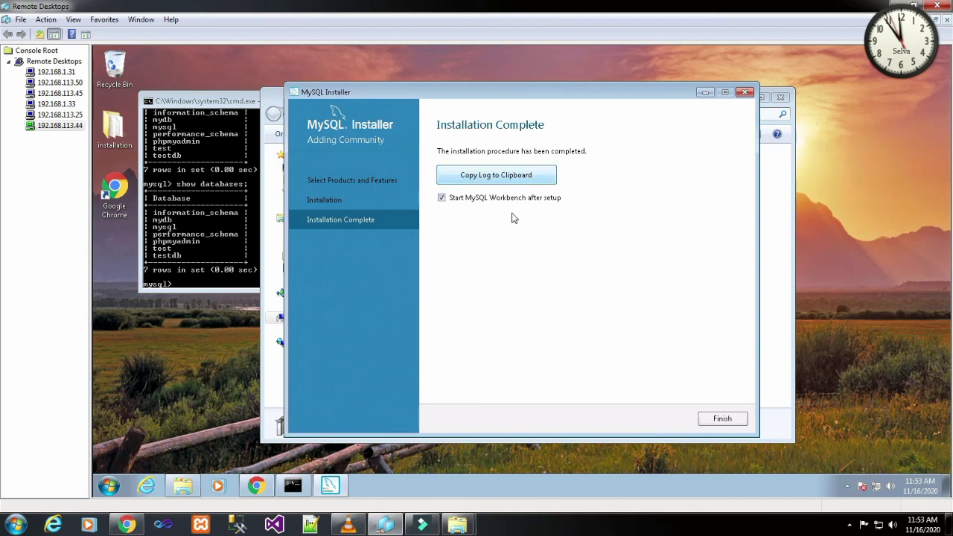
{"action": "left_click", "coordinate": [720, 419]}
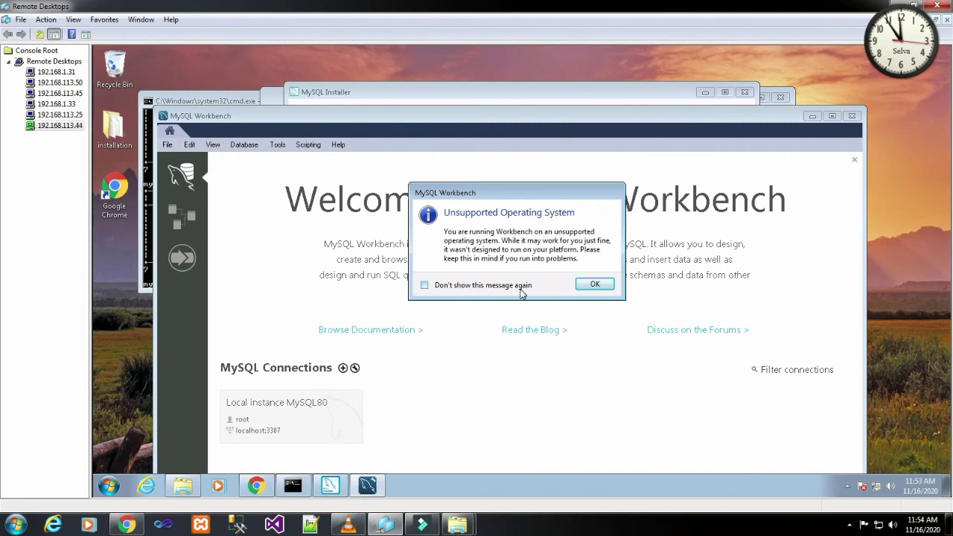
Dismiss the unsupported operating system notice with the option not to show it again, and maximize the MySQL Workbench window
{"action": "left_click", "coordinate": [521, 290]}
{"action": "left_click", "coordinate": [591, 284]}
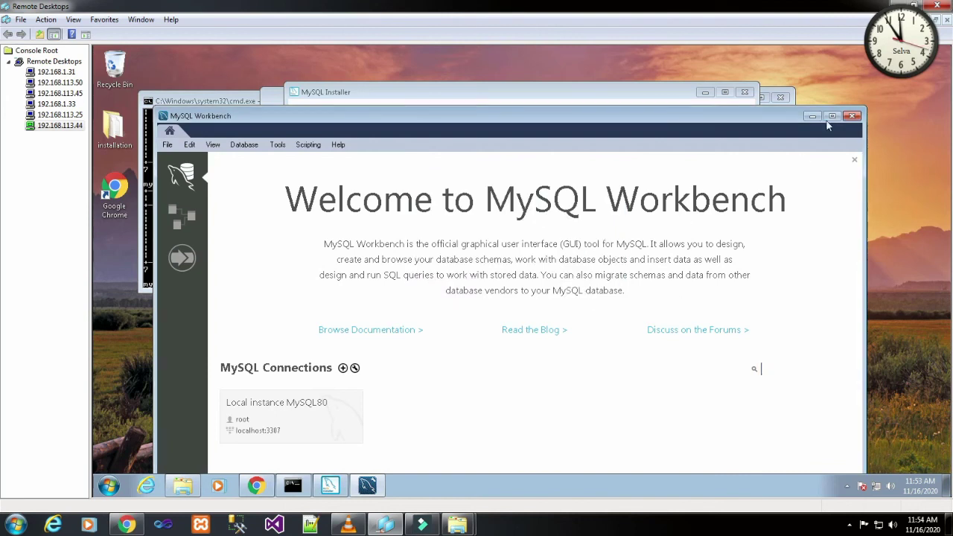
{"action": "left_click", "coordinate": [831, 116]}
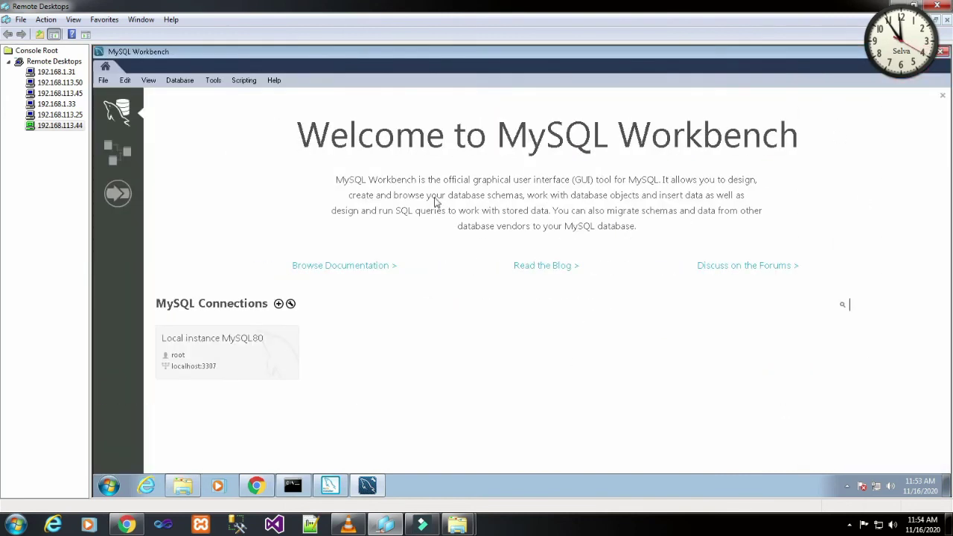
Connect to Local instance MySQL80 as root by entering the account password and saving it in the vault
{"action": "left_click", "coordinate": [236, 339]}
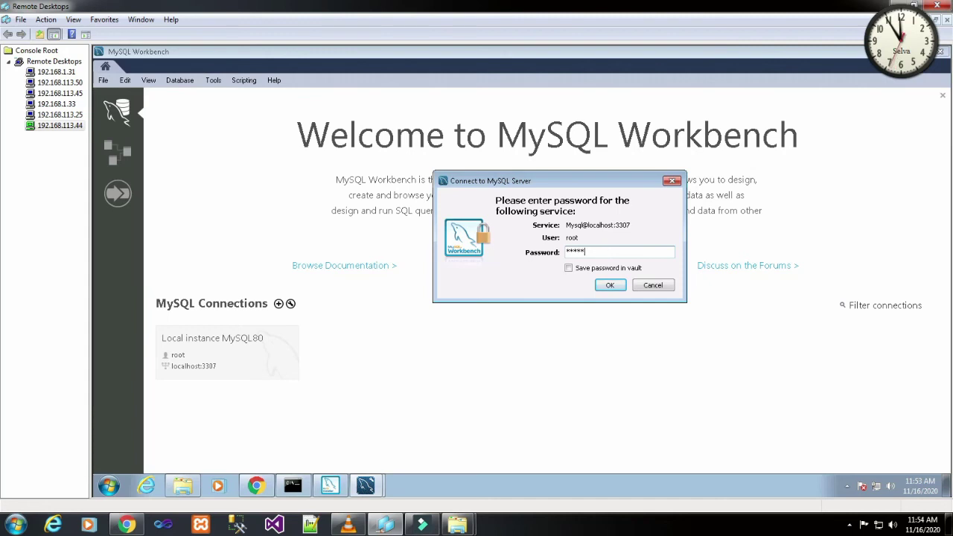
{"action": "type", "text": "*"}
{"action": "left_click", "coordinate": [620, 270]}
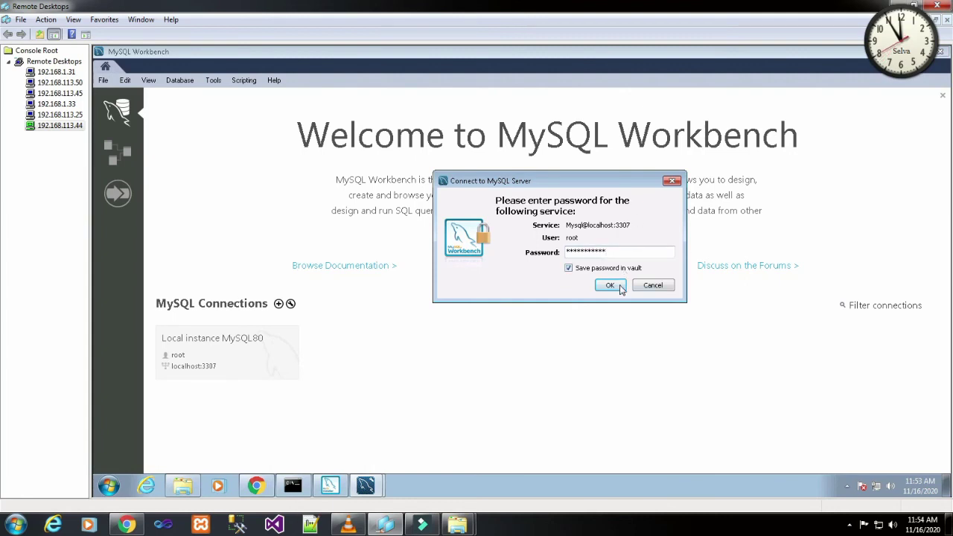
{"action": "left_click", "coordinate": [619, 288]}
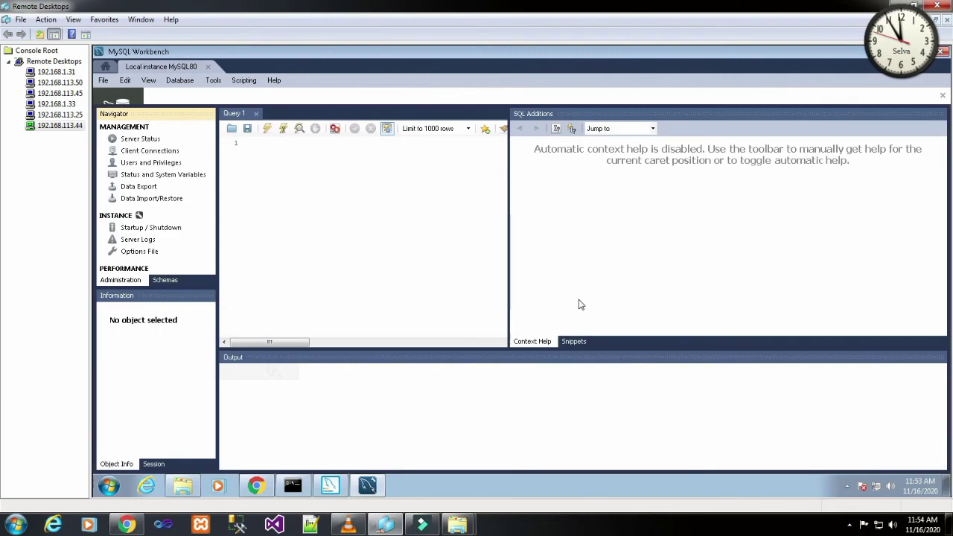
Open the Server Status page and widen its pane by narrowing SQL Additions to examine the server details
{"action": "left_click", "coordinate": [371, 162]}
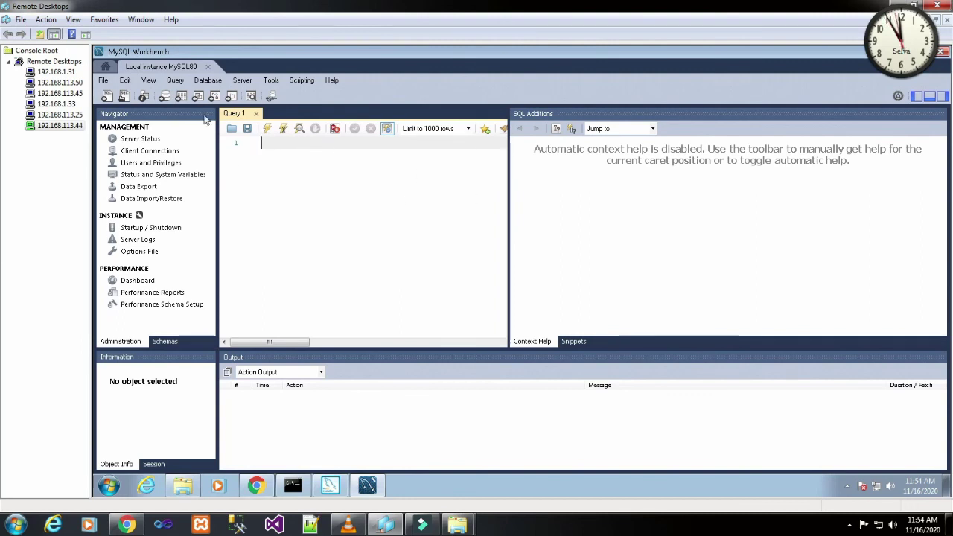
{"action": "left_click", "coordinate": [138, 140]}
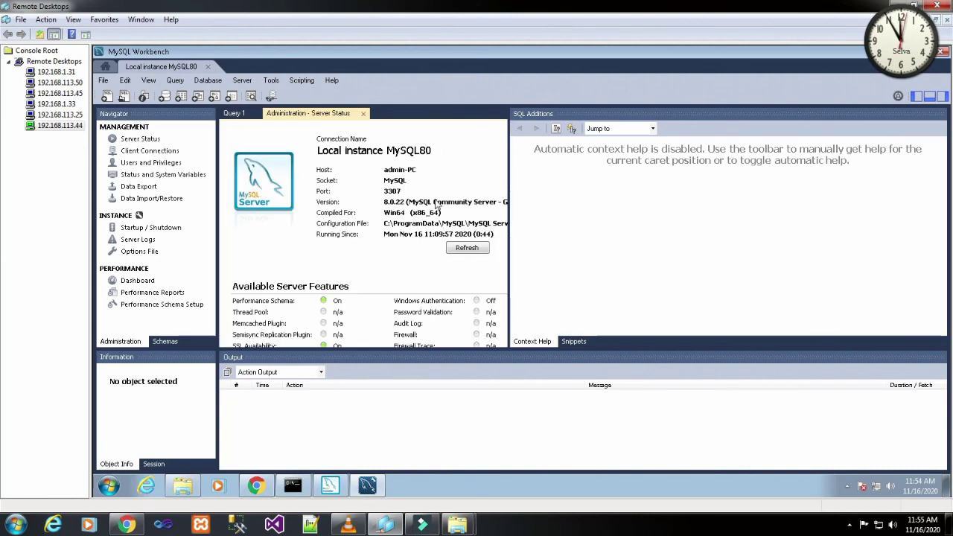
{"action": "left_click_drag", "start_coordinate": [511, 174], "coordinate": [779, 175]}
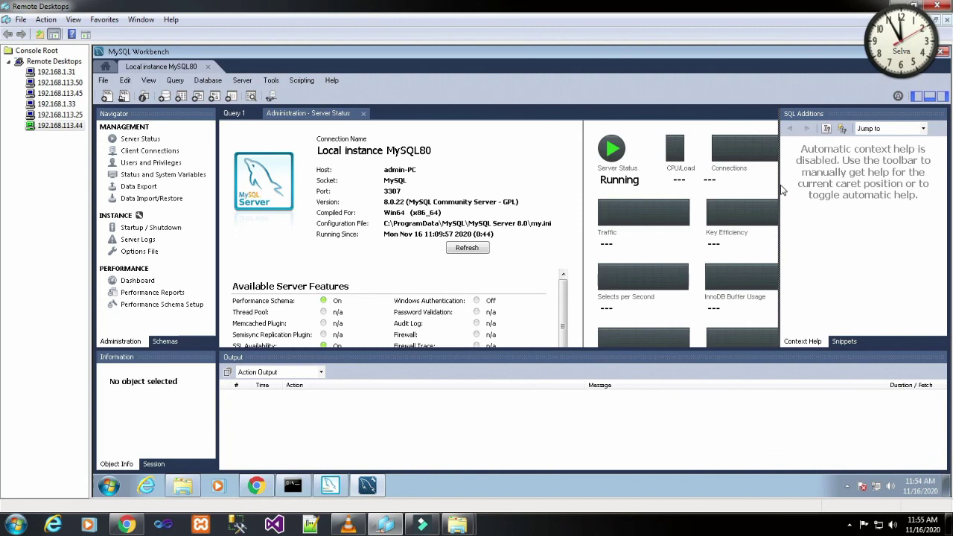
{"action": "left_click_drag", "start_coordinate": [781, 190], "coordinate": [807, 191]}
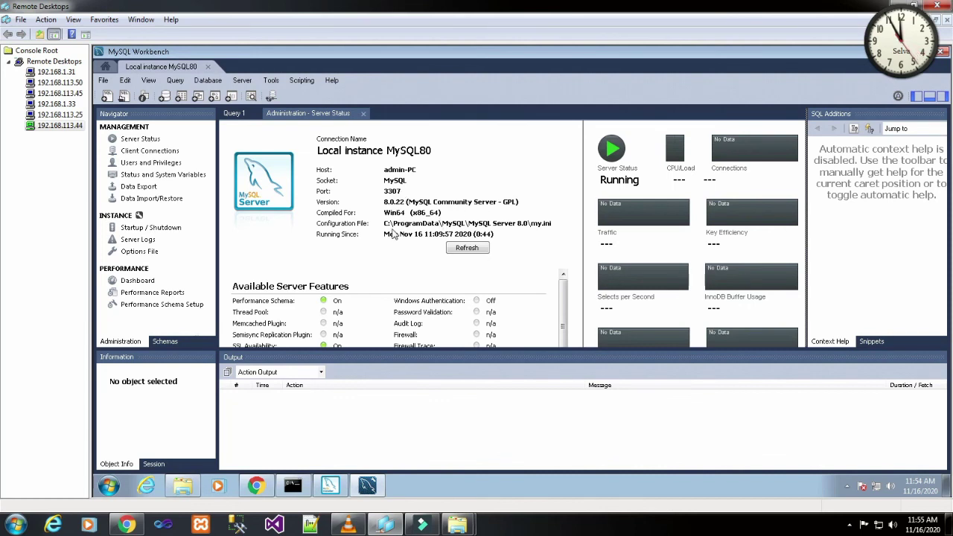
Switch to Windows Explorer, browse to C:\ProgramData\MySQL\MySQL Server 8.0, select the my configuration file, and show the folder's full path
{"action": "left_click", "coordinate": [183, 485]}
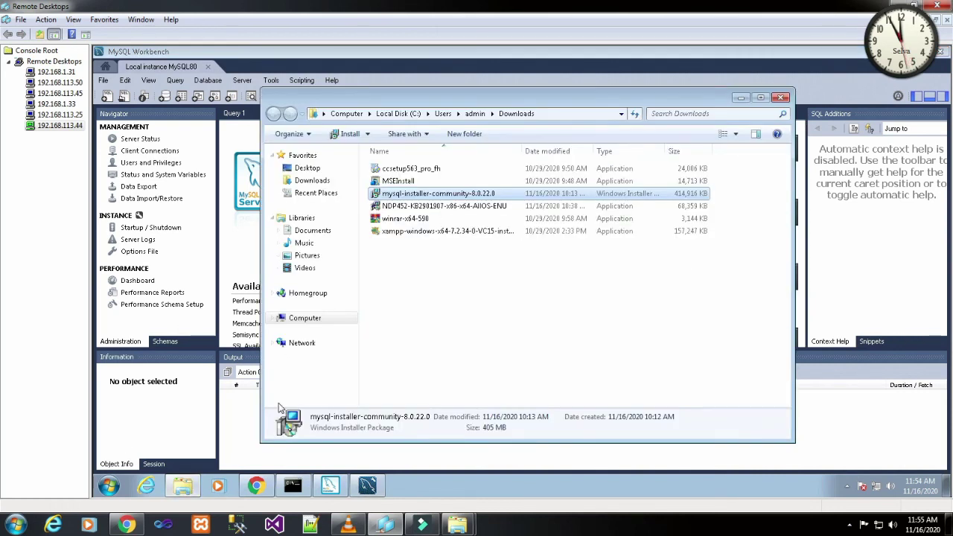
{"action": "left_click", "coordinate": [549, 114]}
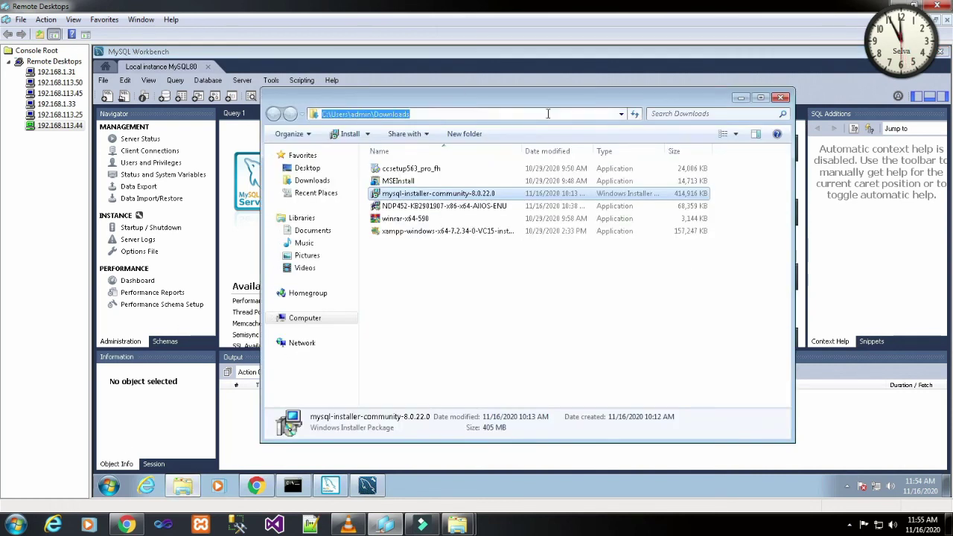
{"action": "left_click", "coordinate": [108, 485]}
{"action": "left_click", "coordinate": [263, 330]}
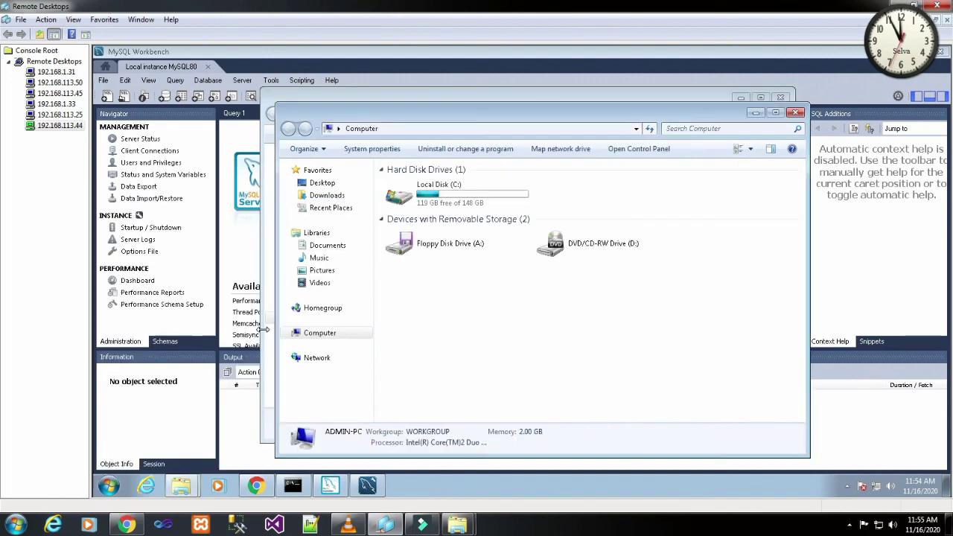
{"action": "double_click", "coordinate": [429, 206]}
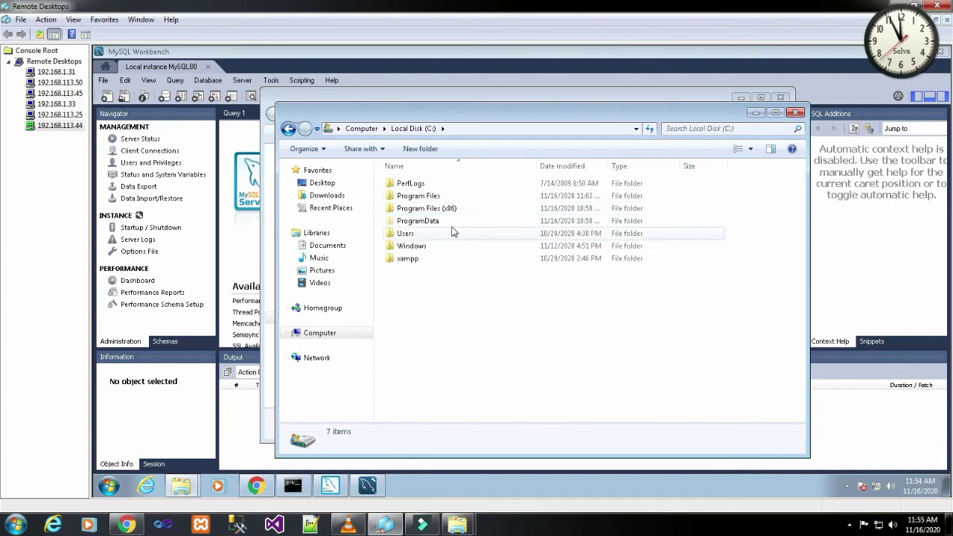
{"action": "left_click", "coordinate": [451, 226]}
{"action": "double_click", "coordinate": [452, 227]}
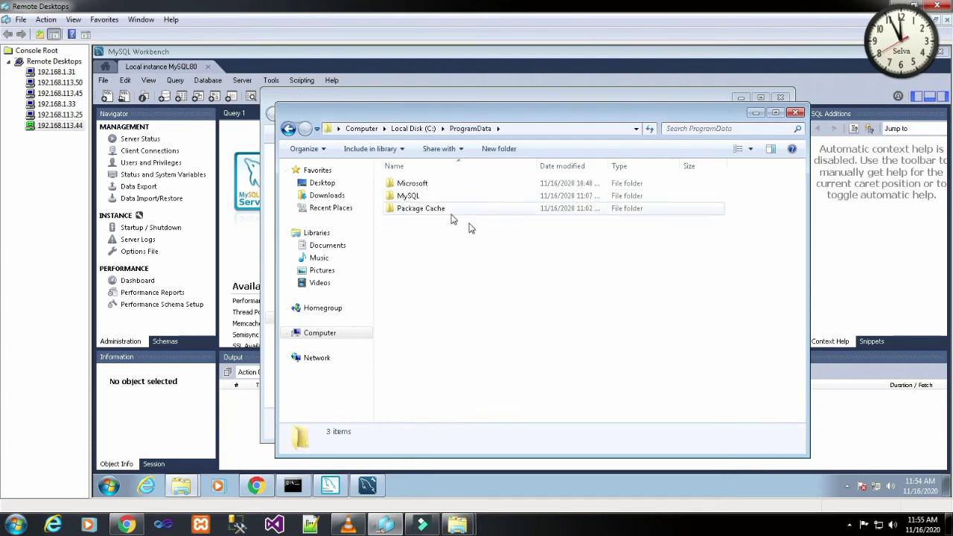
{"action": "double_click", "coordinate": [436, 197]}
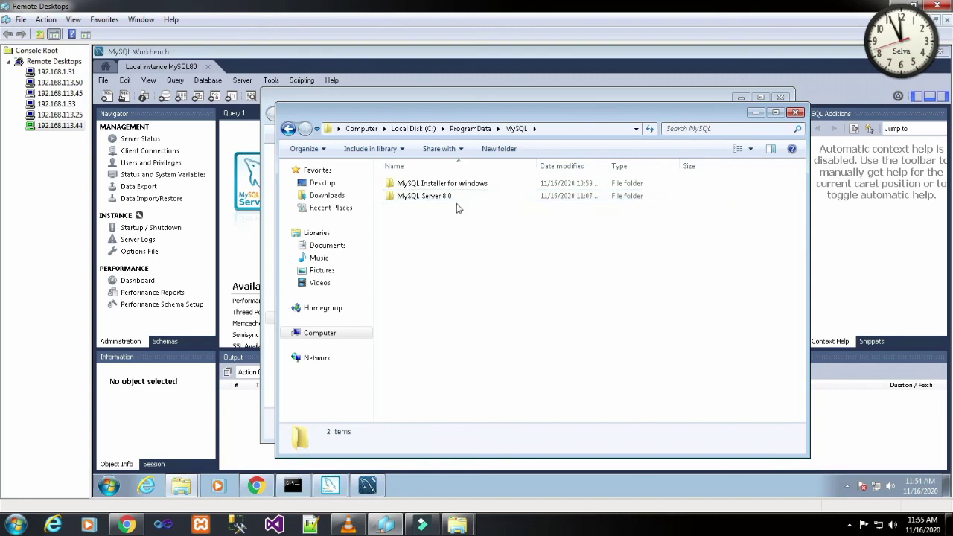
{"action": "double_click", "coordinate": [457, 198]}
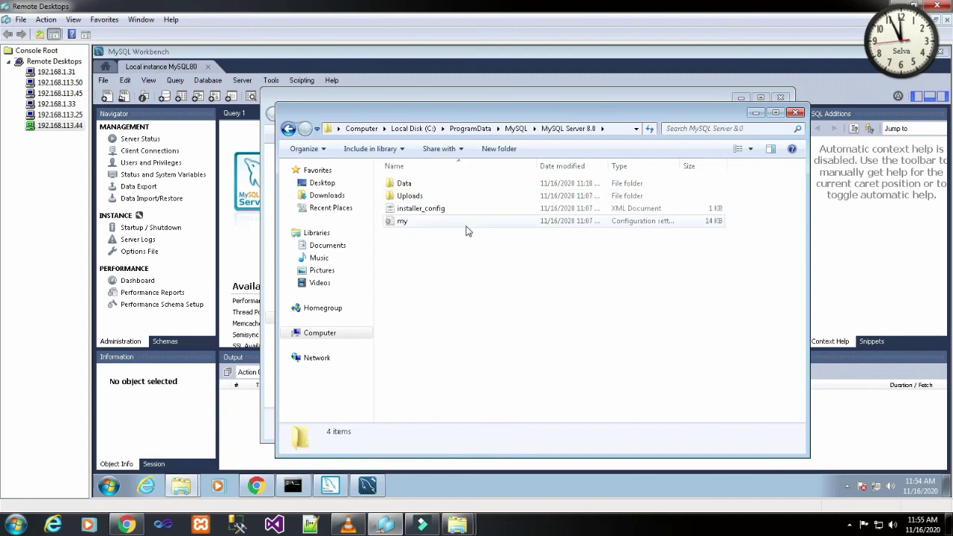
{"action": "left_click", "coordinate": [467, 225]}
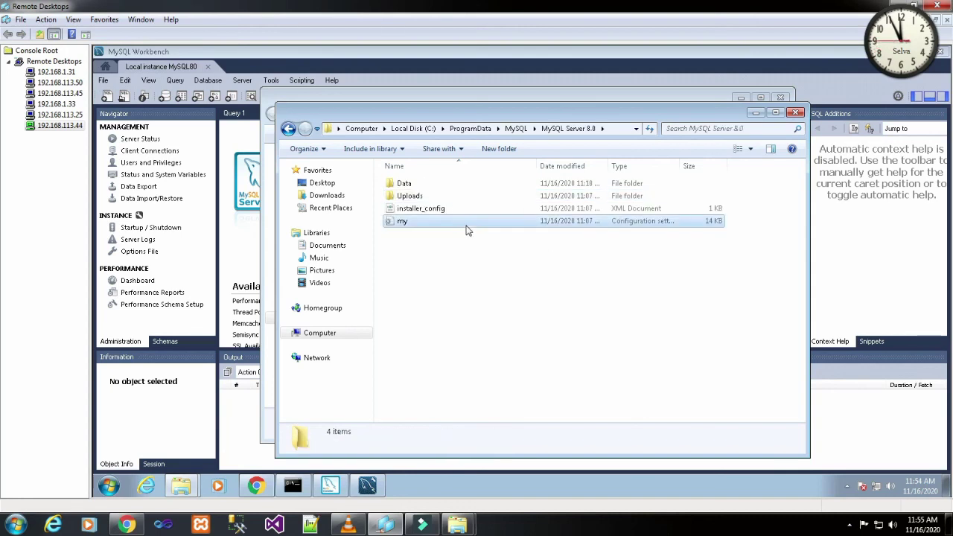
{"action": "left_click", "coordinate": [618, 128]}
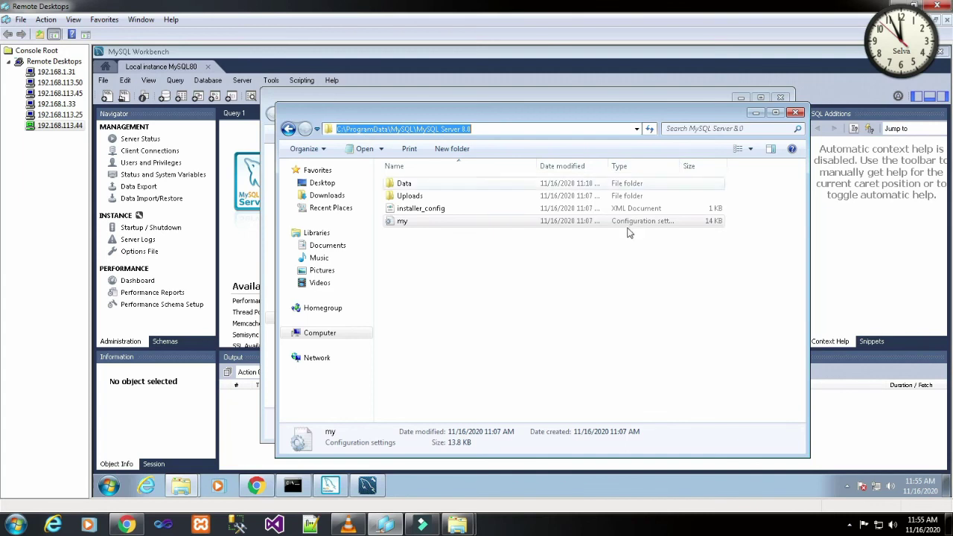
Open the my configuration file in Notepad, examine the port setting in its client section and the server section, and close it
{"action": "double_click", "coordinate": [470, 221]}
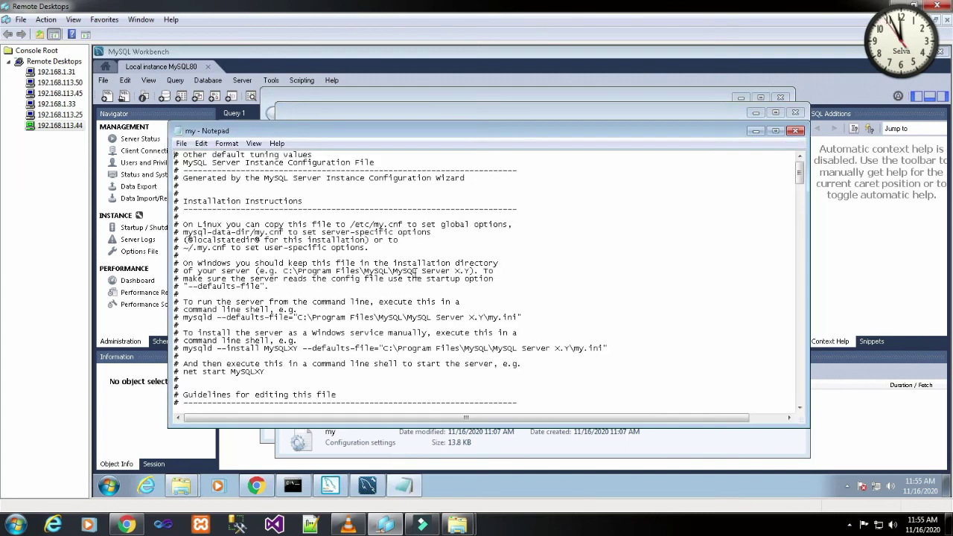
{"action": "scroll", "coordinate": [415, 271], "scroll_direction": "down", "scroll_amount": 2}
{"action": "scroll", "coordinate": [414, 270], "scroll_direction": "down", "scroll_amount": 10}
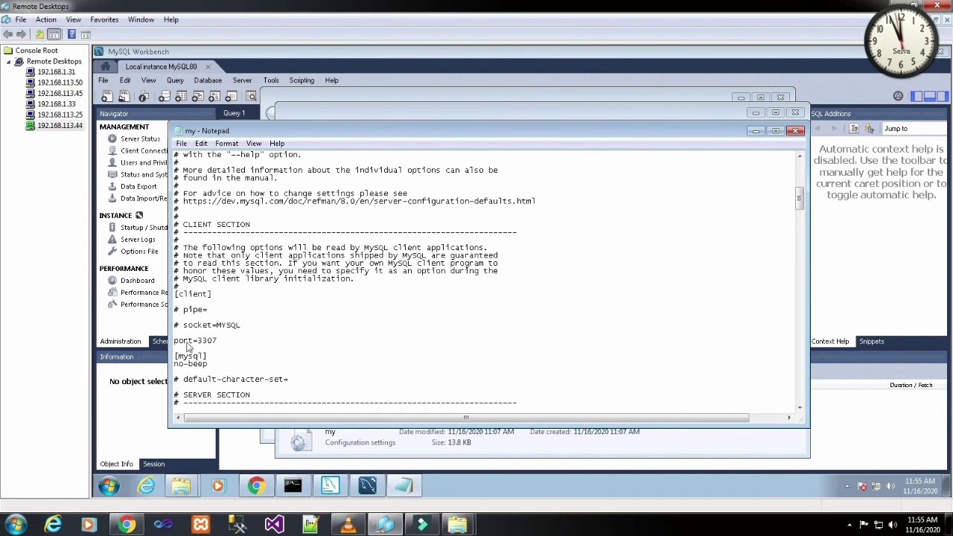
{"action": "left_click_drag", "start_coordinate": [197, 340], "coordinate": [233, 338]}
{"action": "scroll", "coordinate": [306, 312], "scroll_direction": "down", "scroll_amount": 8}
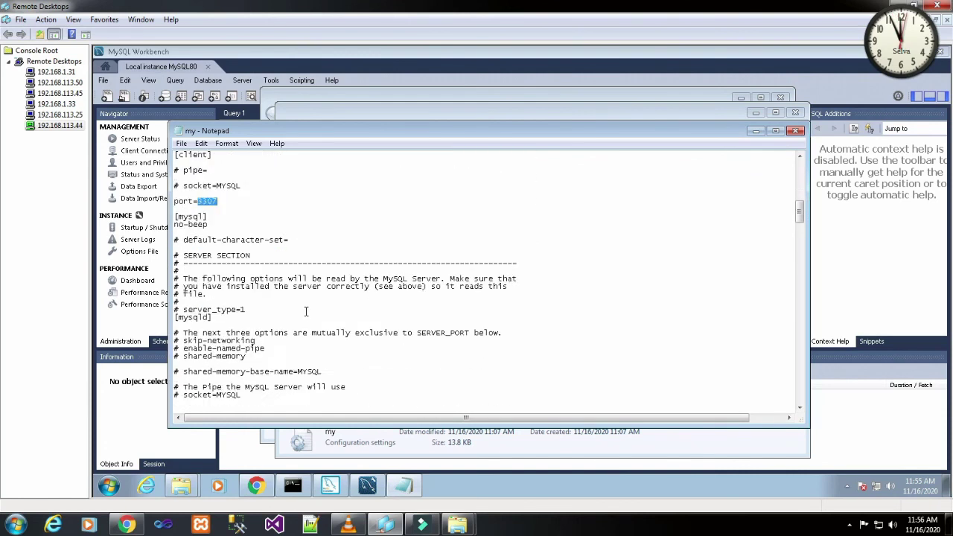
{"action": "left_click", "coordinate": [795, 131]}
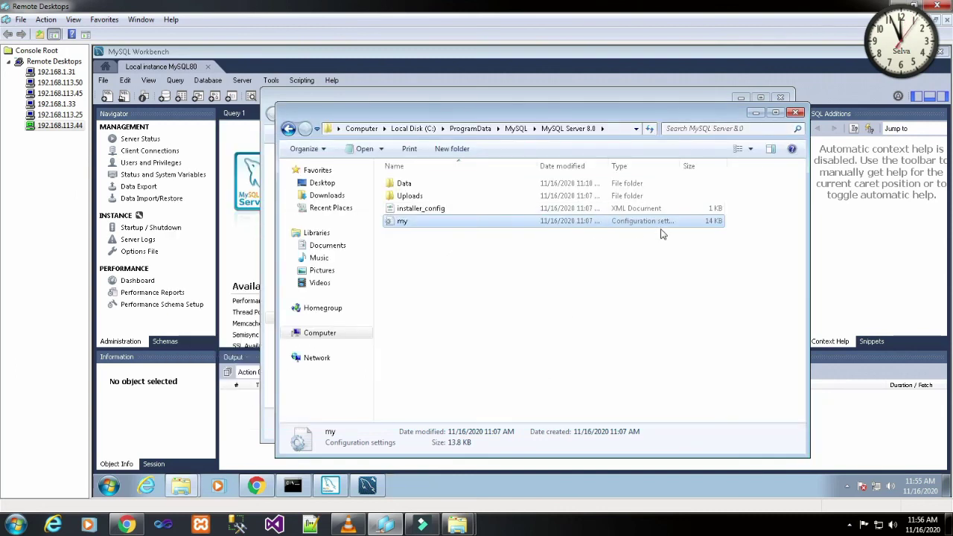
Open the properties of the my configuration file and examine its file type and extension
{"action": "double_click", "coordinate": [440, 223]}
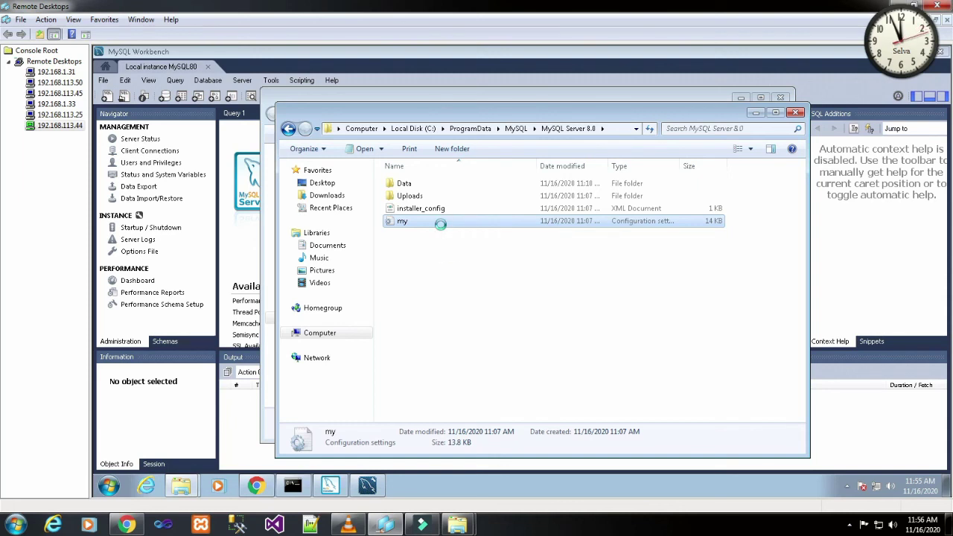
{"action": "right_click", "coordinate": [441, 224]}
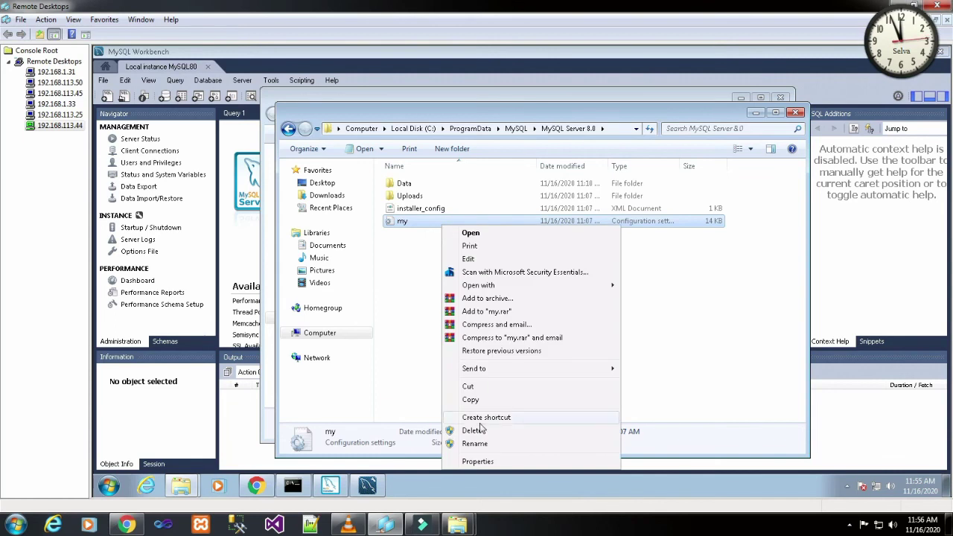
{"action": "left_click", "coordinate": [480, 460]}
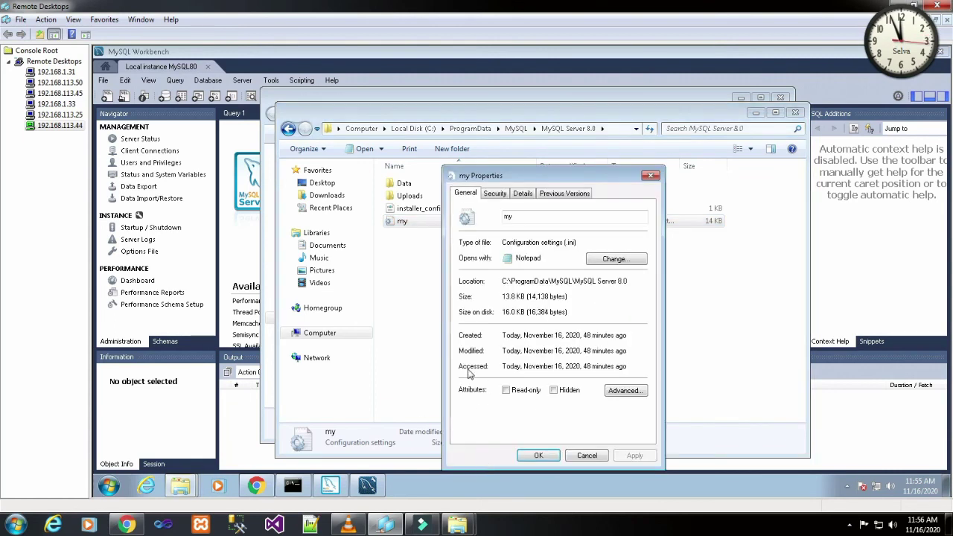
{"action": "double_click", "coordinate": [569, 243]}
Return to MySQL Workbench, refresh the Server Status page, and shorten the Output pane to examine the Server Directories section
{"action": "left_click", "coordinate": [334, 485]}
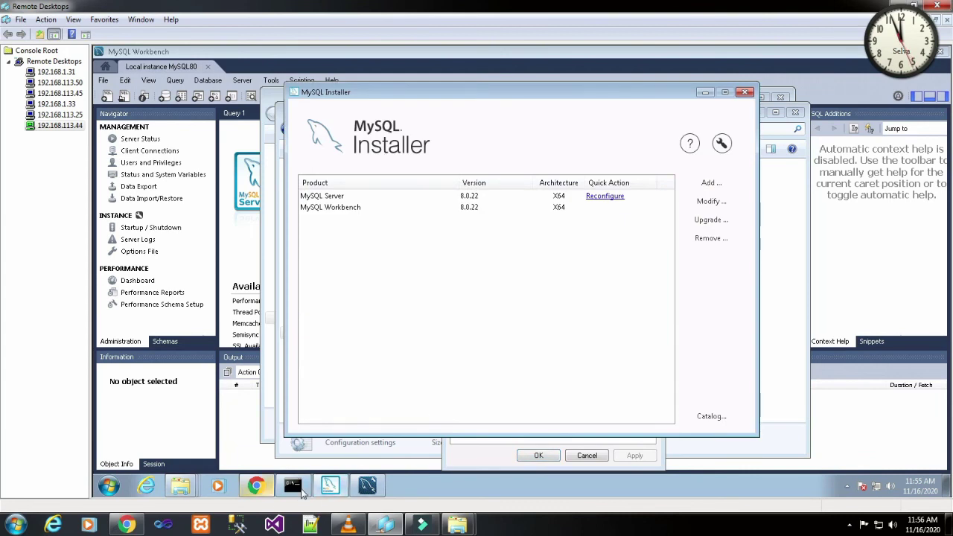
{"action": "left_click", "coordinate": [335, 485]}
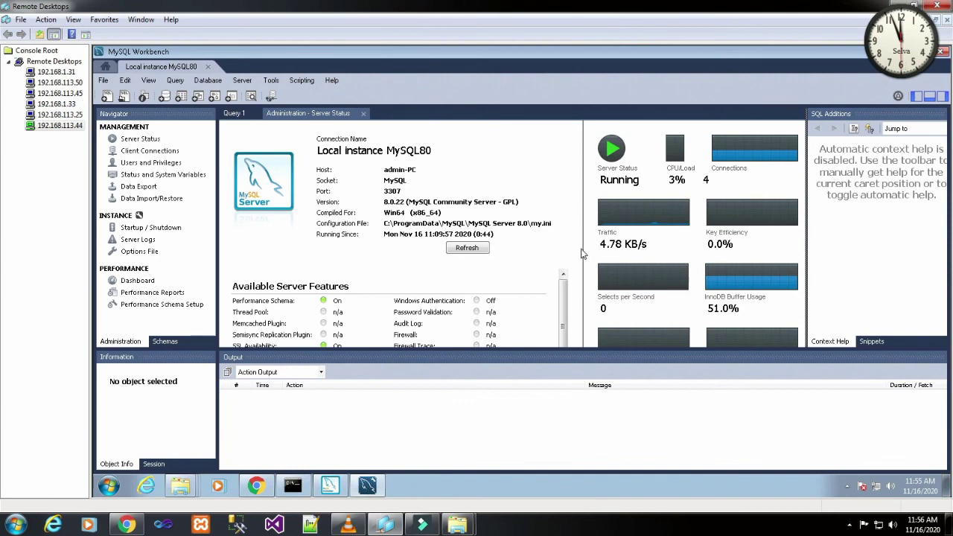
{"action": "left_click", "coordinate": [466, 248]}
{"action": "scroll", "coordinate": [533, 313], "scroll_direction": "down", "scroll_amount": 5}
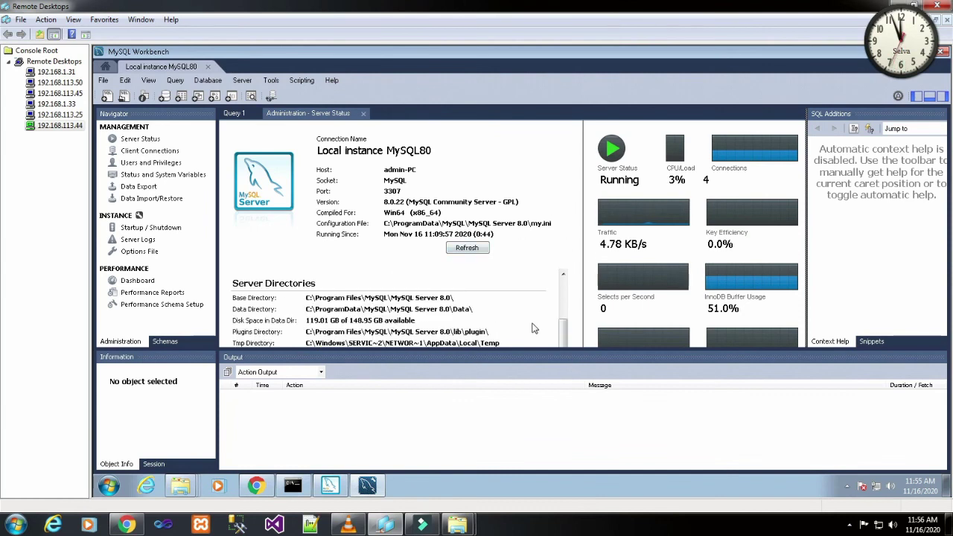
{"action": "scroll", "coordinate": [533, 328], "scroll_direction": "down", "scroll_amount": 4}
{"action": "scroll", "coordinate": [498, 326], "scroll_direction": "up", "scroll_amount": 2}
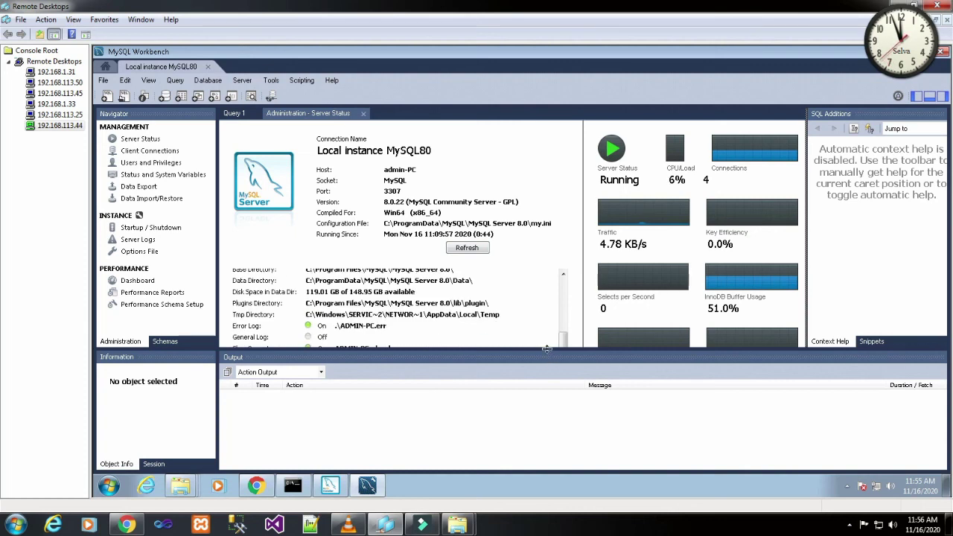
{"action": "left_click_drag", "start_coordinate": [546, 349], "coordinate": [543, 442]}
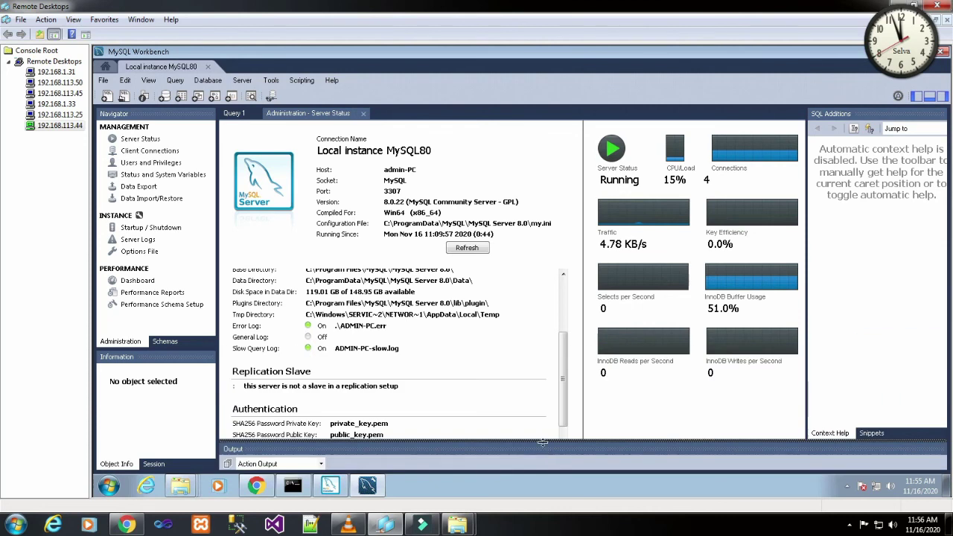
{"action": "scroll", "coordinate": [491, 347], "scroll_direction": "up", "scroll_amount": 1}
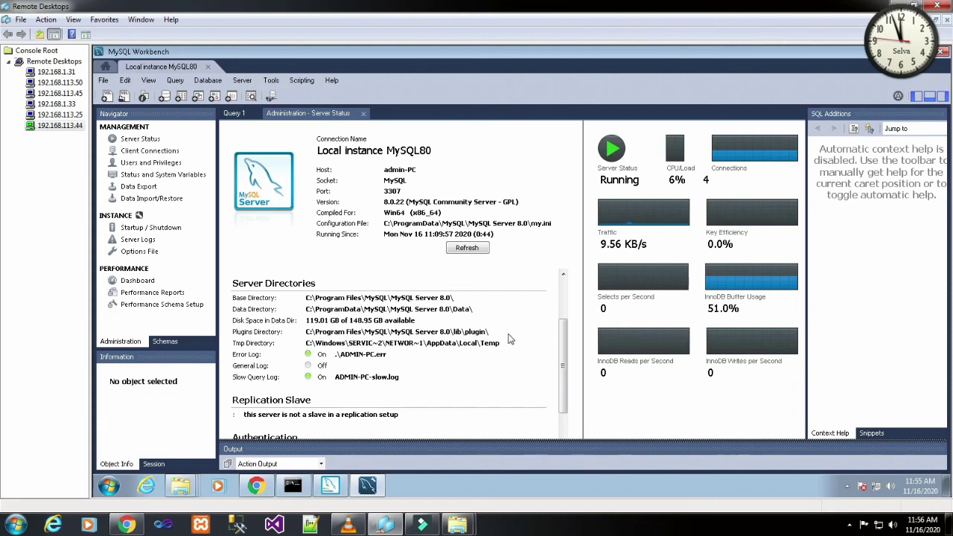
{"action": "scroll", "coordinate": [510, 338], "scroll_direction": "up", "scroll_amount": 1}
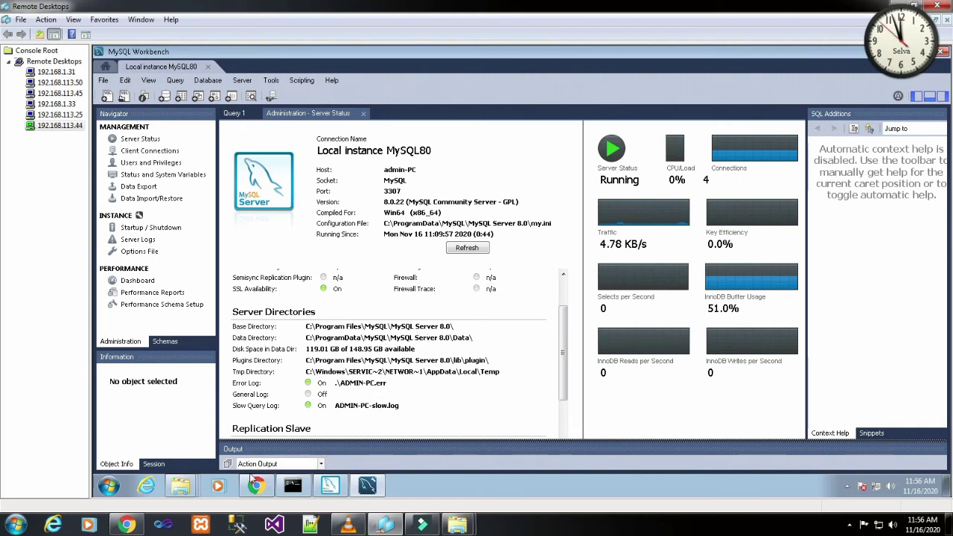
Switch back to the MySQL Server 8.0 folder window in Windows Explorer
{"action": "mouse_move", "coordinate": [188, 485]}
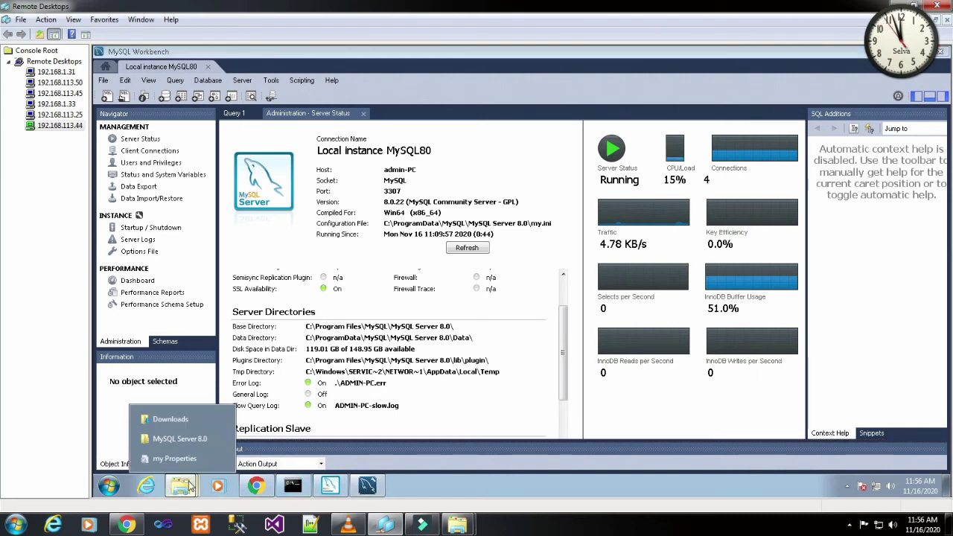
{"action": "left_click", "coordinate": [183, 439]}
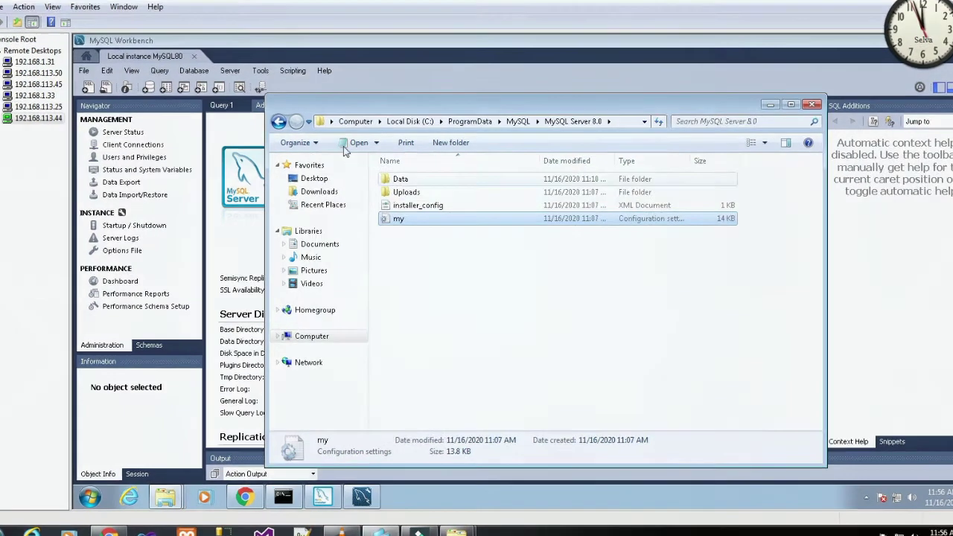